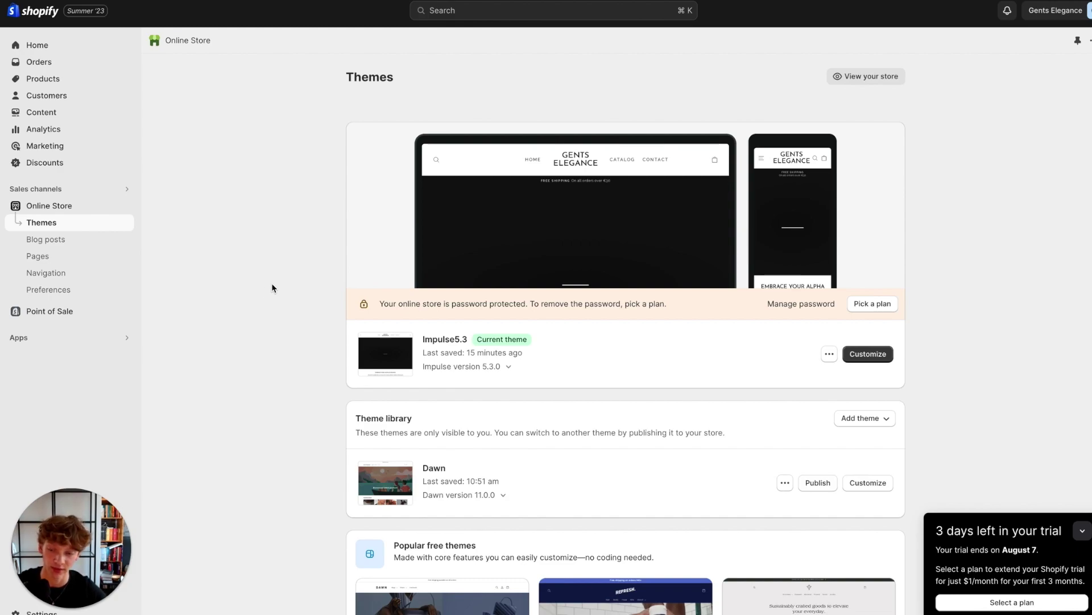
# Step: Open the store settings to the Store details page showing the Czechia address, EUR and Prague time zone
pyautogui.click(41, 611)
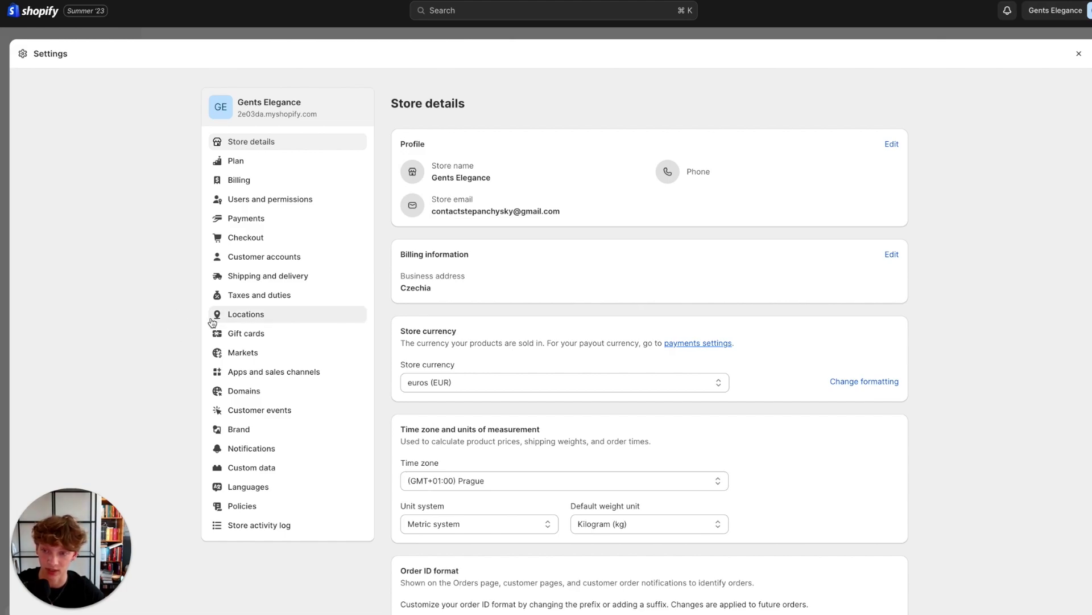
# Step: View the Locations page listing the Czechia shop location and the DSers fulfillment service
pyautogui.click(231, 318)
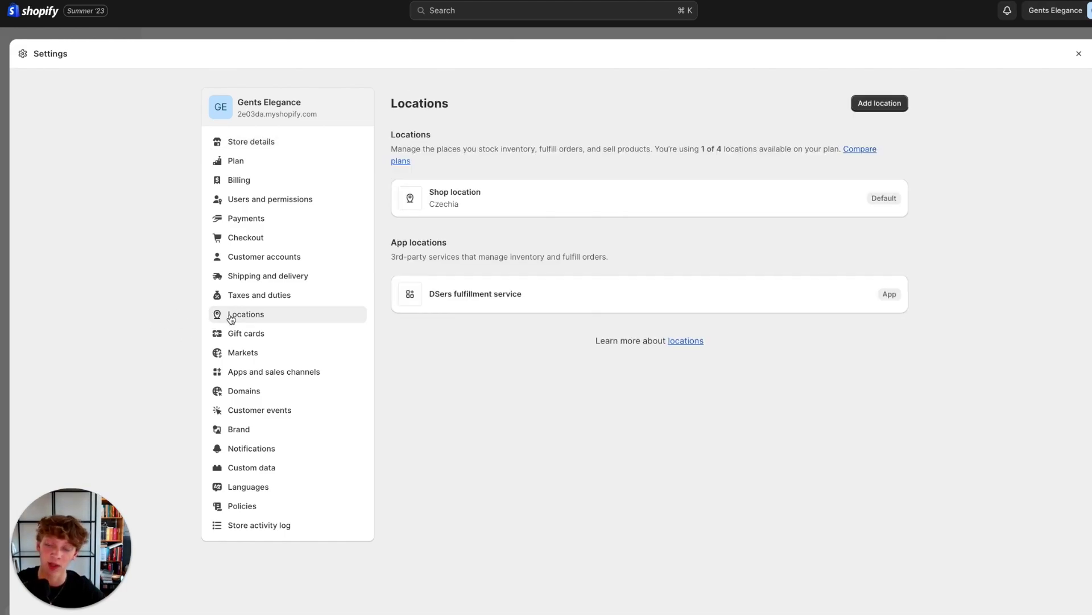
pyautogui.moveTo(391, 241); pyautogui.dragTo(438, 242)
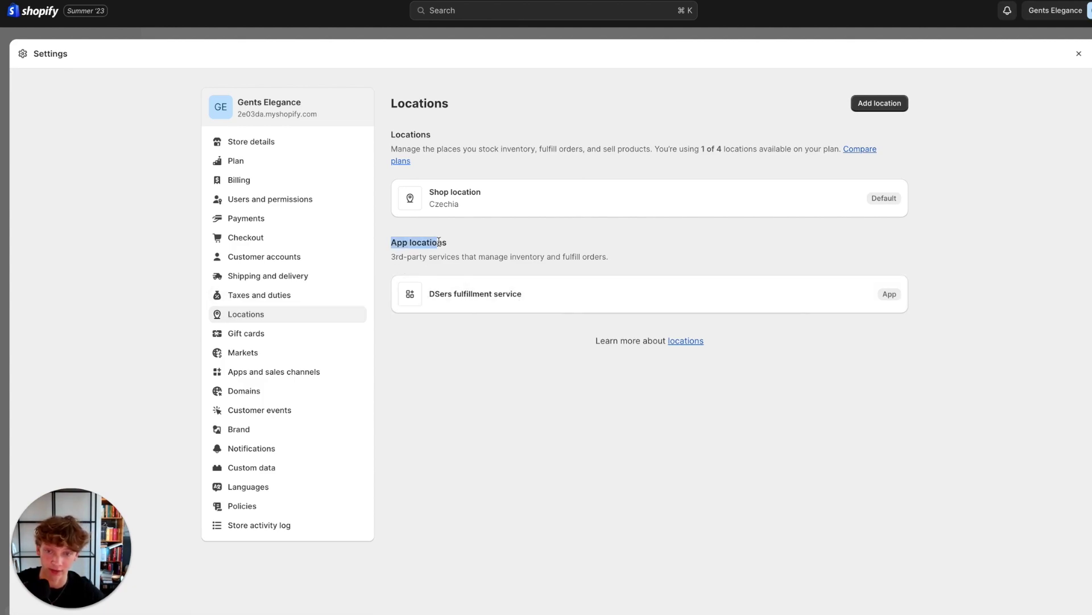
pyautogui.click(421, 248)
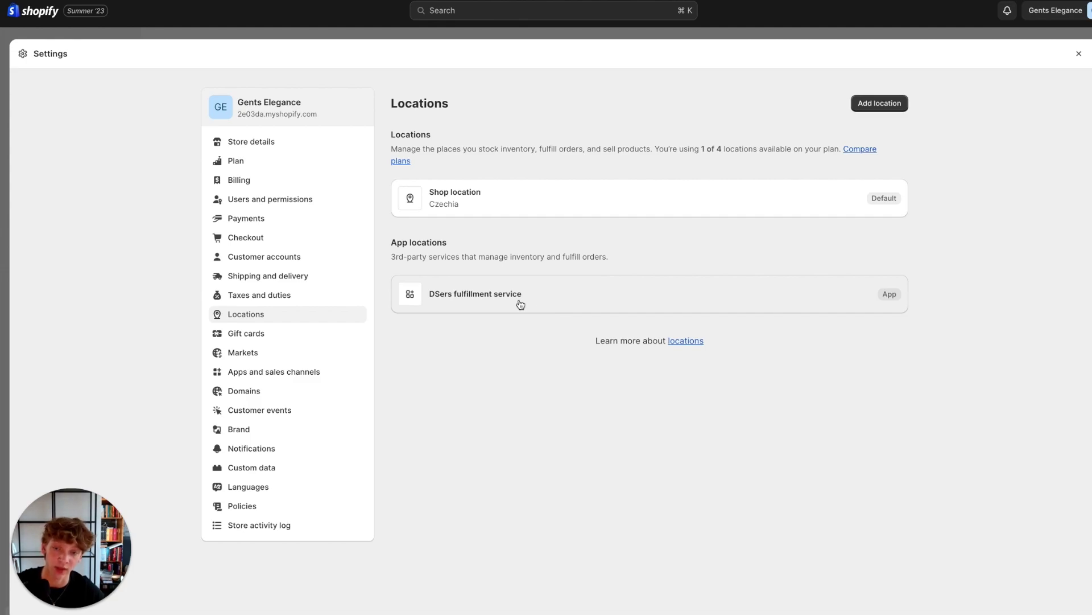
pyautogui.tripleClick(401, 253)
pyautogui.click(431, 242)
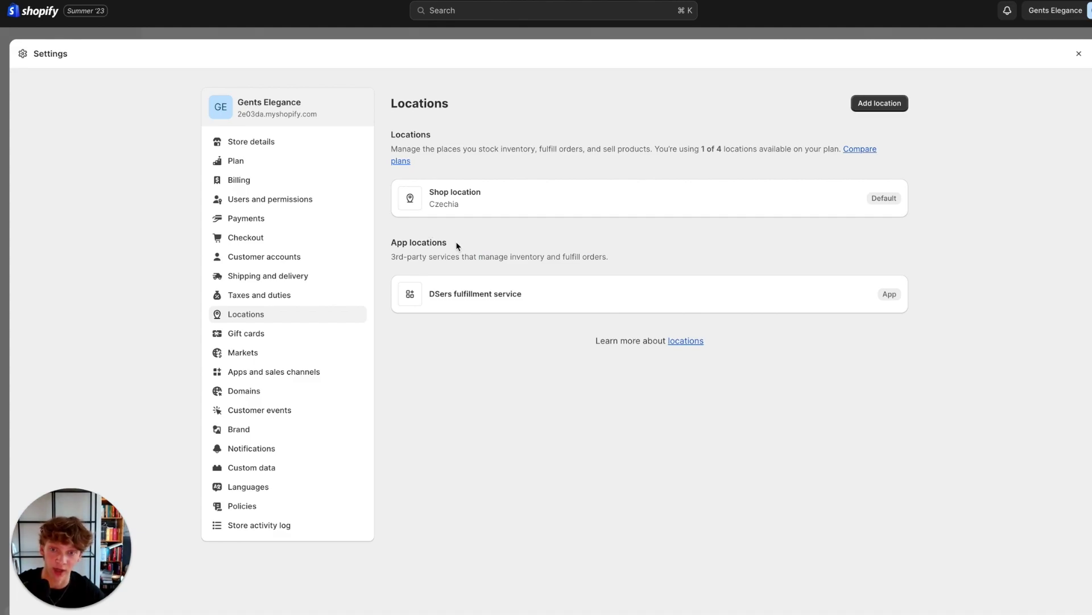
# Step: Preview the Add location form
pyautogui.click(879, 104)
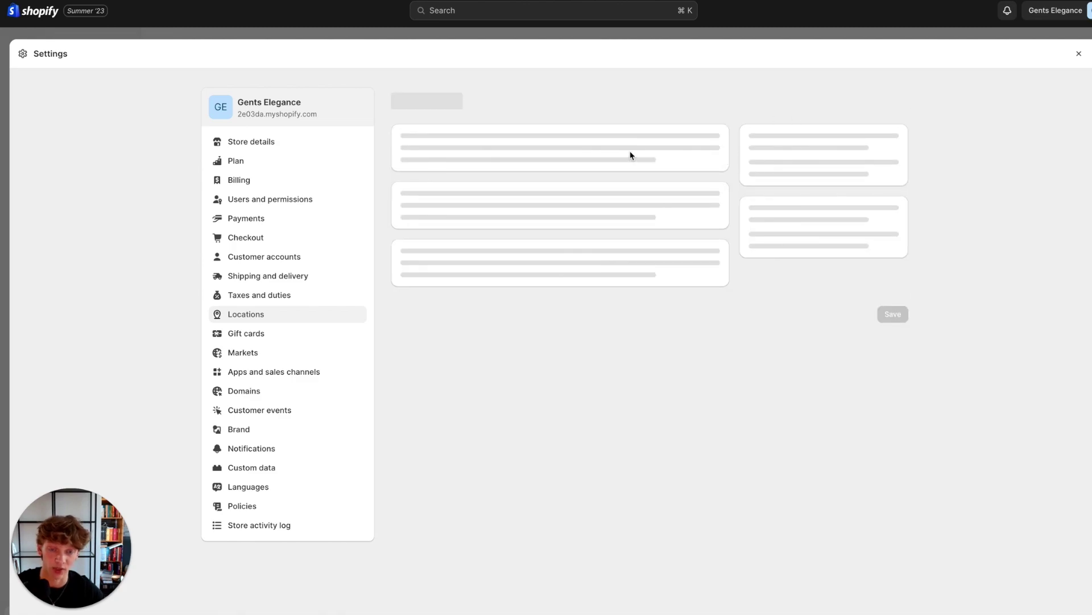
pyautogui.scroll(-1, 495, 247)
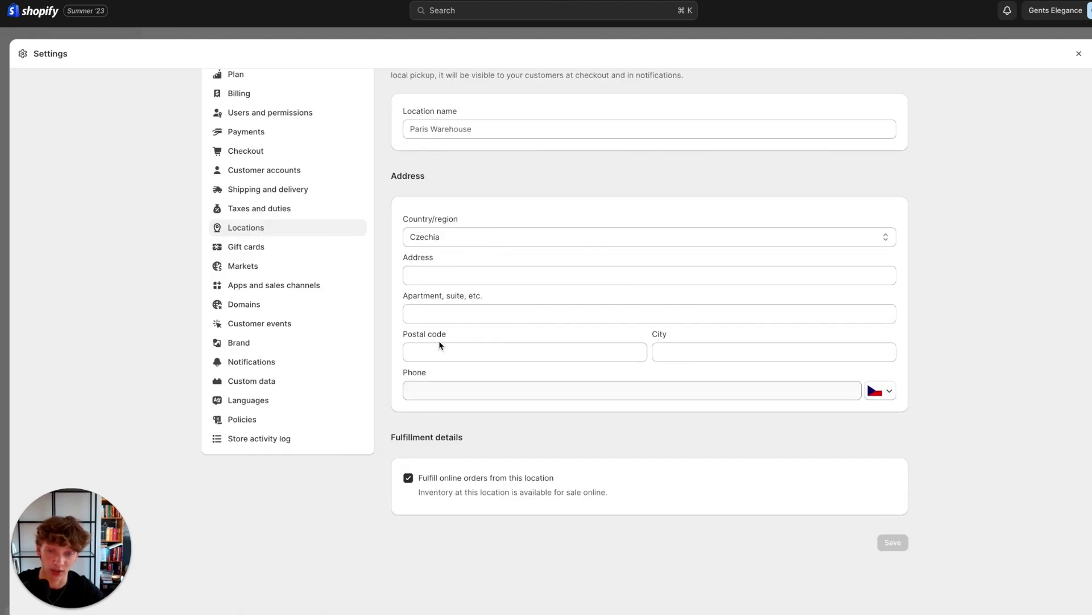
pyautogui.scroll(-3, 734, 484)
pyautogui.scroll(5, 901, 551)
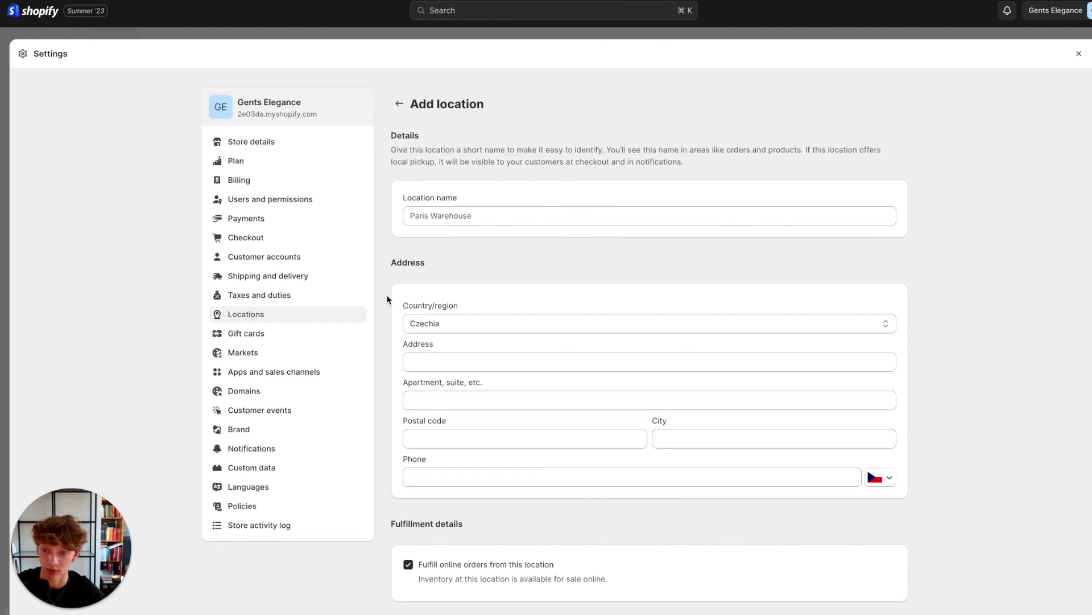
# Step: Go to Markets settings, where Germany is the only, primary market
pyautogui.click(318, 354)
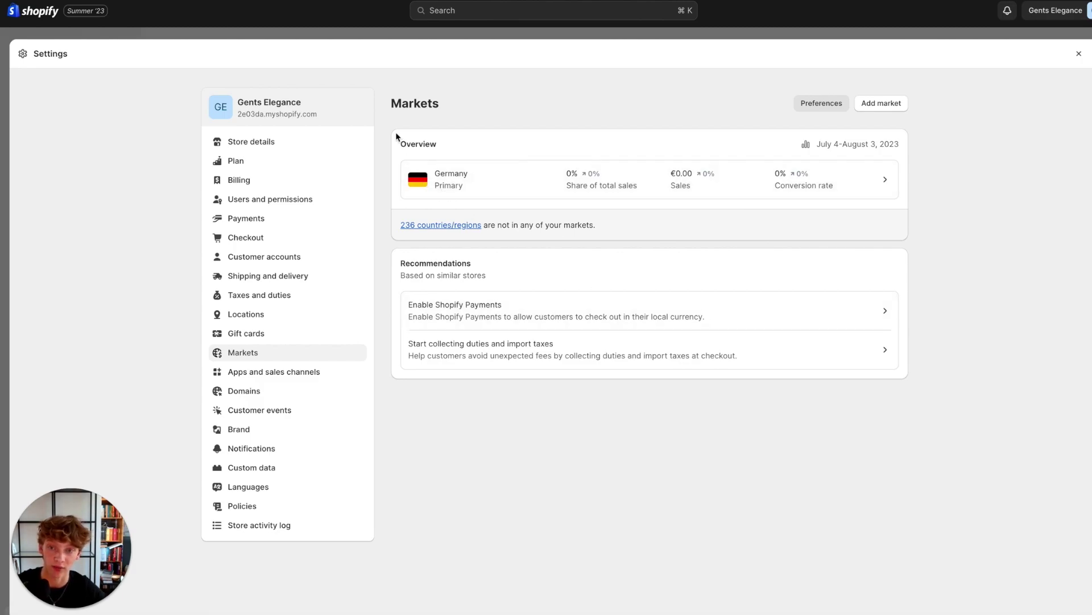
pyautogui.click(456, 149)
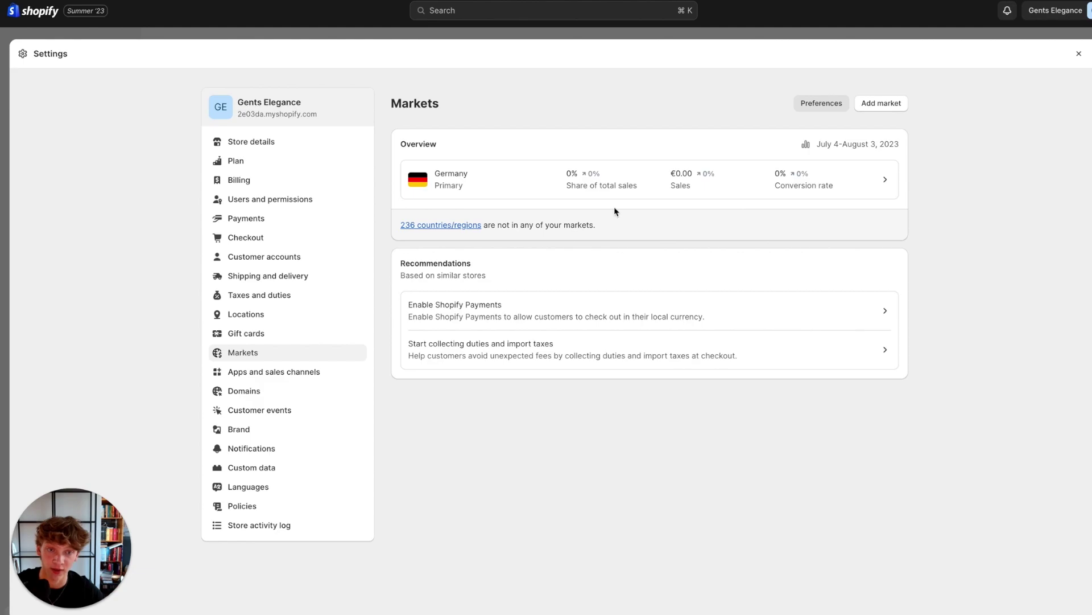
pyautogui.click(893, 108)
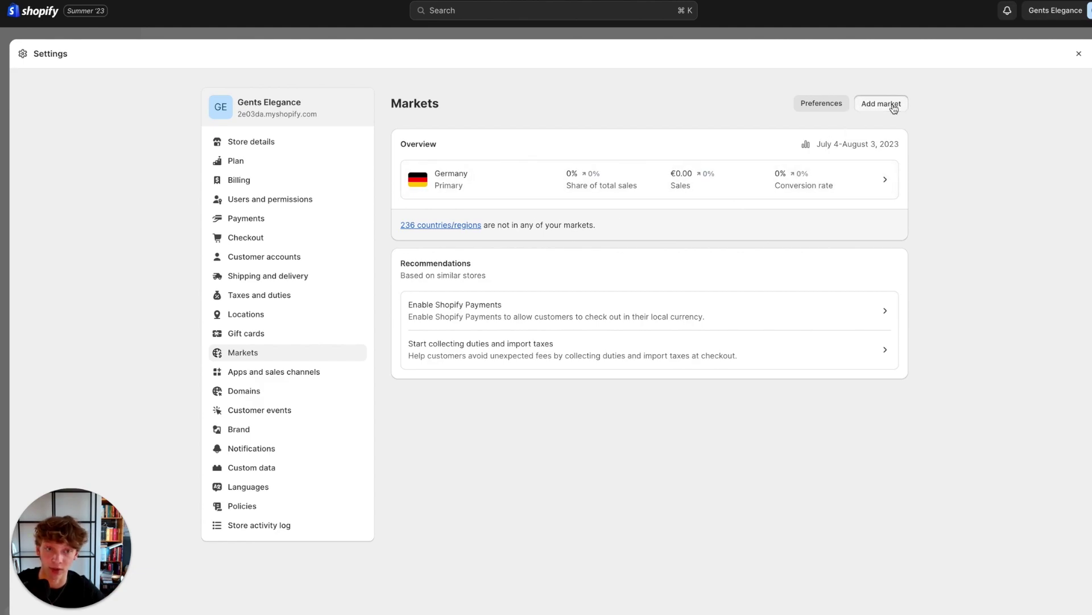
# Step: Create and save an 'International' market including all 236 countries from every region group
pyautogui.click(499, 169)
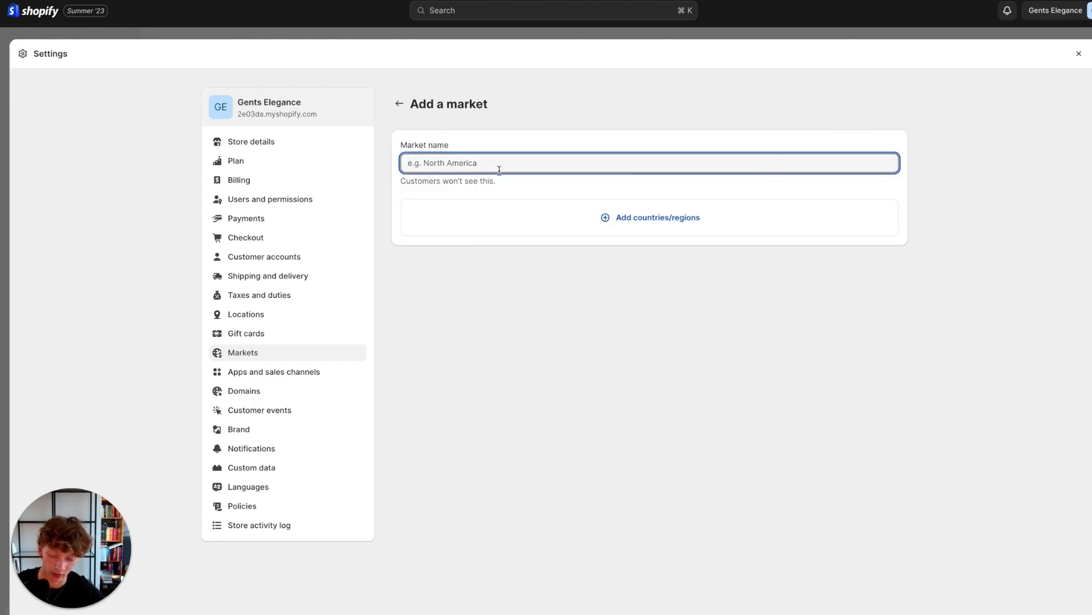
pyautogui.write('International')
pyautogui.click(658, 218)
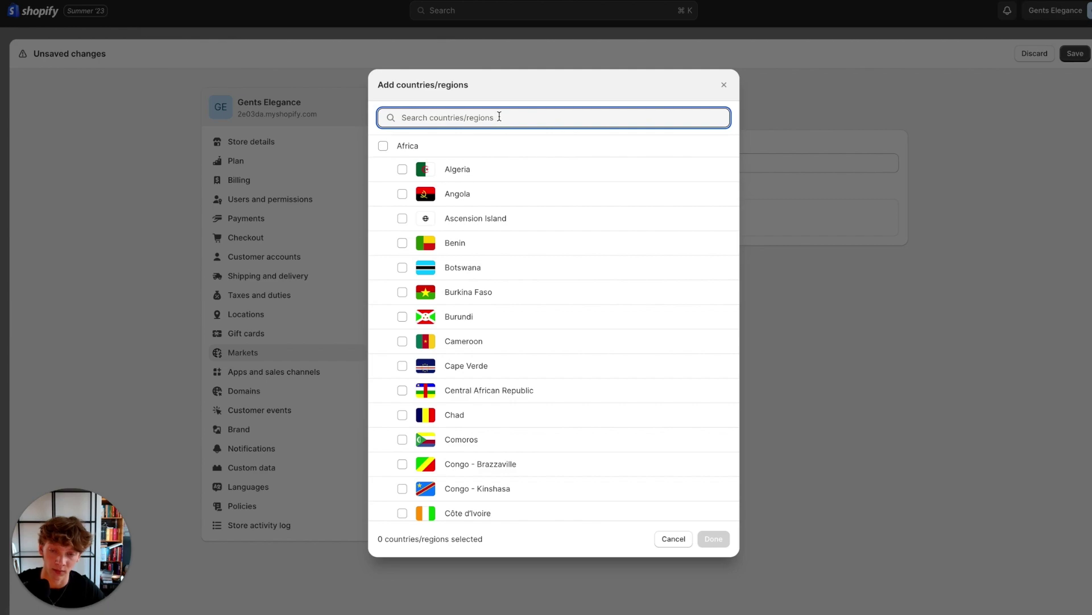
pyautogui.click(382, 146)
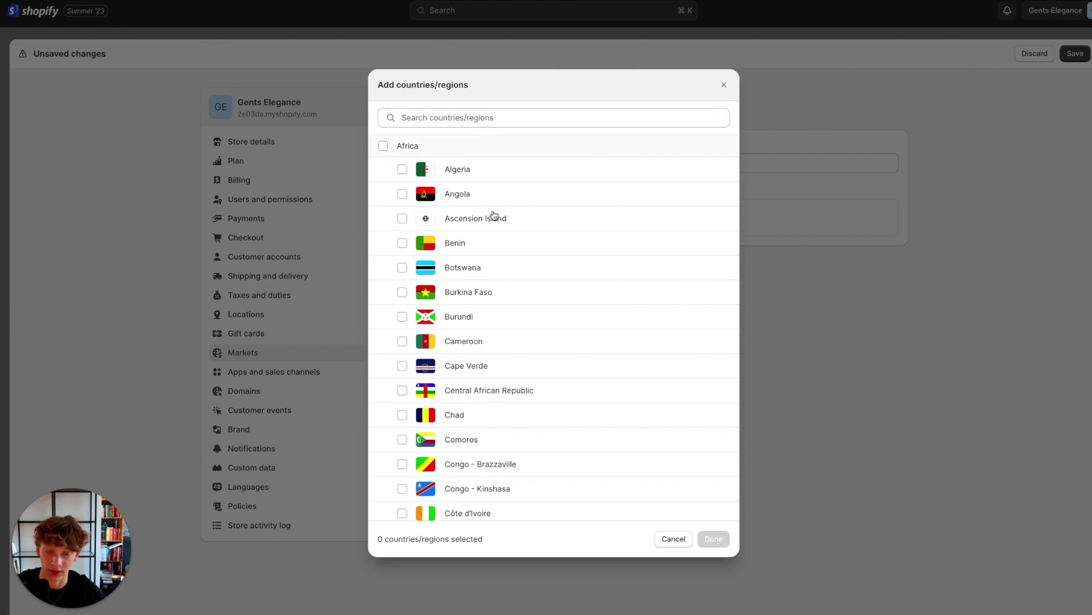
pyautogui.scroll(-20, 495, 216)
pyautogui.click(593, 201)
pyautogui.scroll(-15, 592, 203)
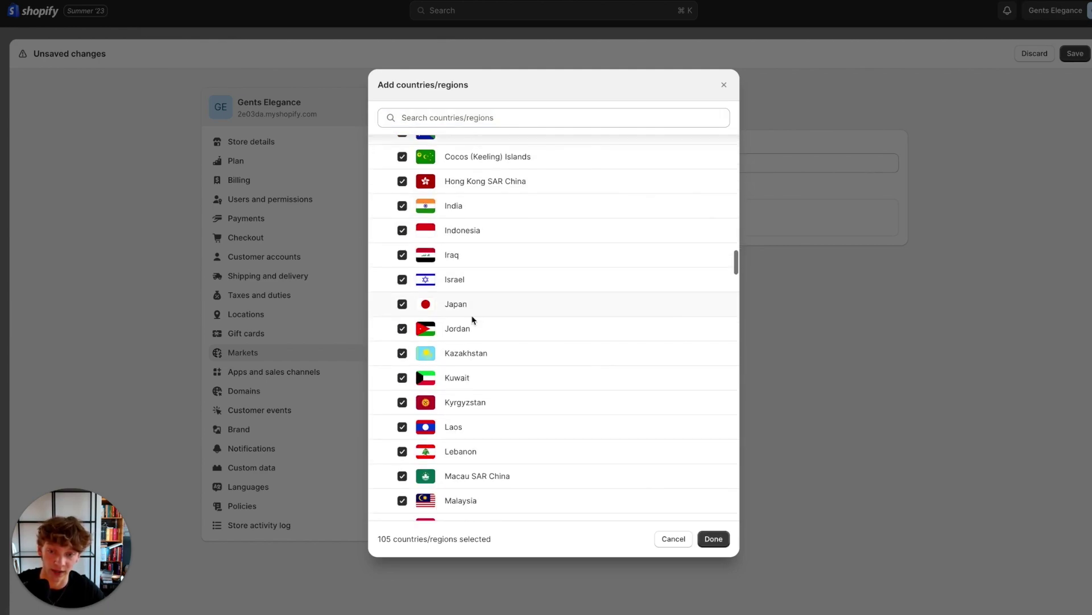
pyautogui.click(458, 357)
pyautogui.scroll(-15, 632, 347)
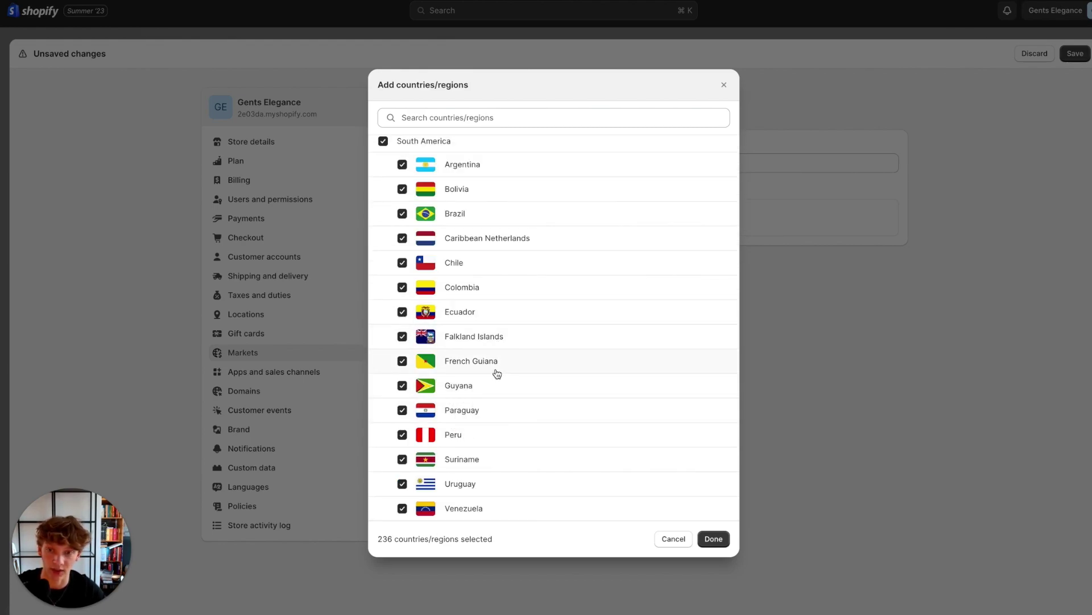
pyautogui.click(714, 539)
pyautogui.click(1075, 54)
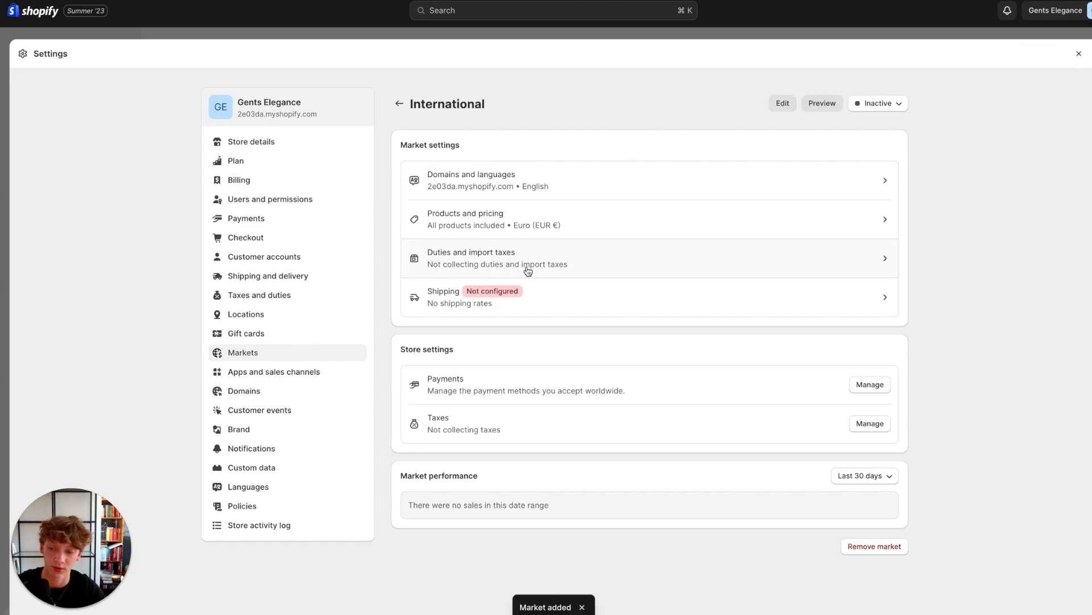
# Step: Start a new custom shipping profile from the Shipping and delivery settings
pyautogui.click(320, 277)
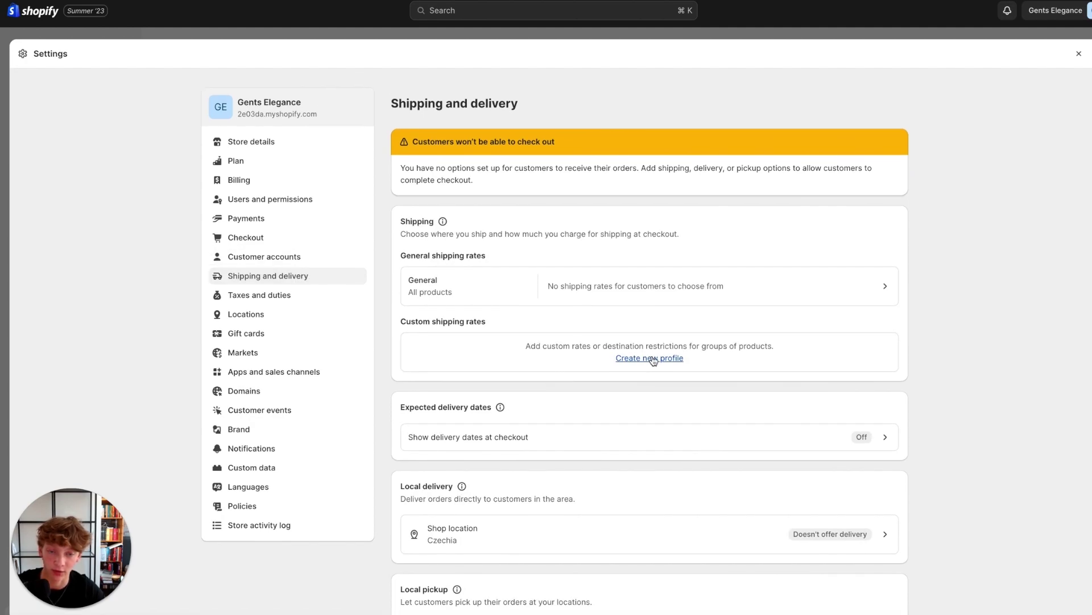
pyautogui.click(653, 358)
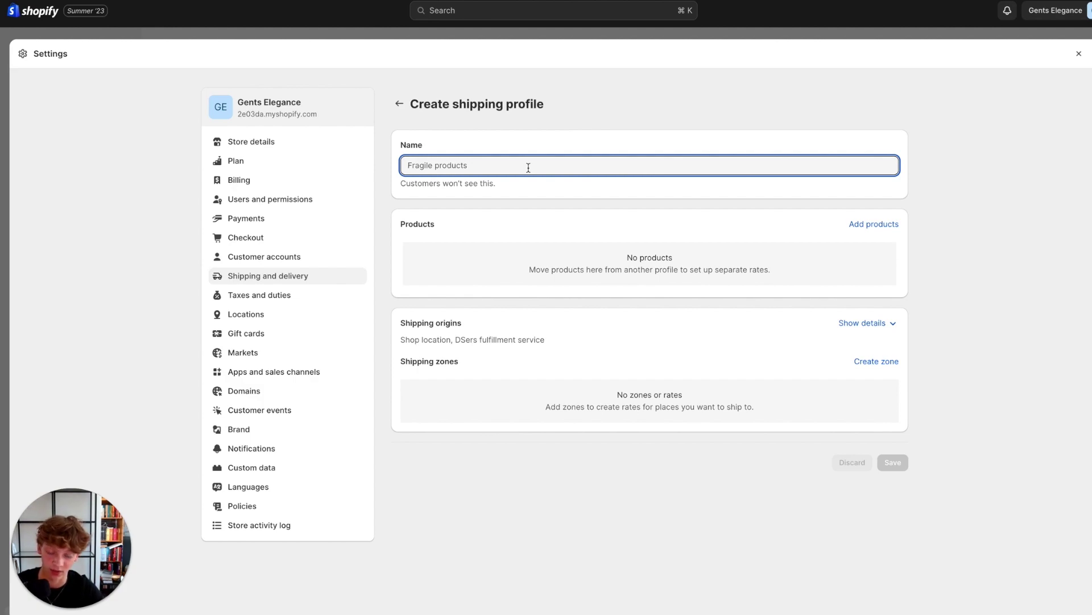
# Step: Name the profile 'Free Worldwide Shipping' and add its three products
pyautogui.write('Free Wior')
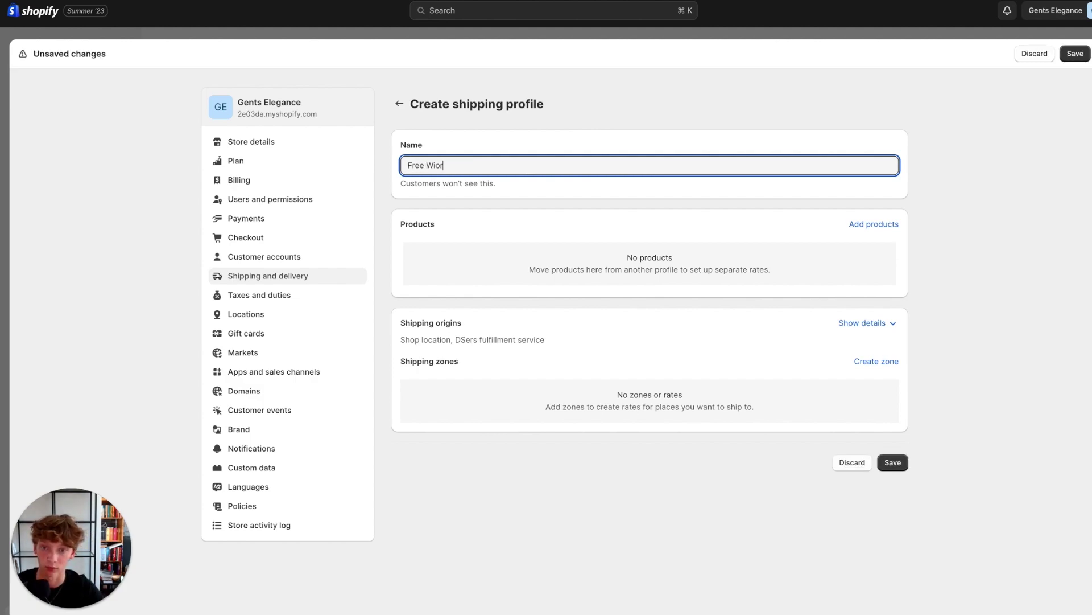
pyautogui.press('BackSpace')
pyautogui.write('orldwide Shipping')
pyautogui.click(874, 224)
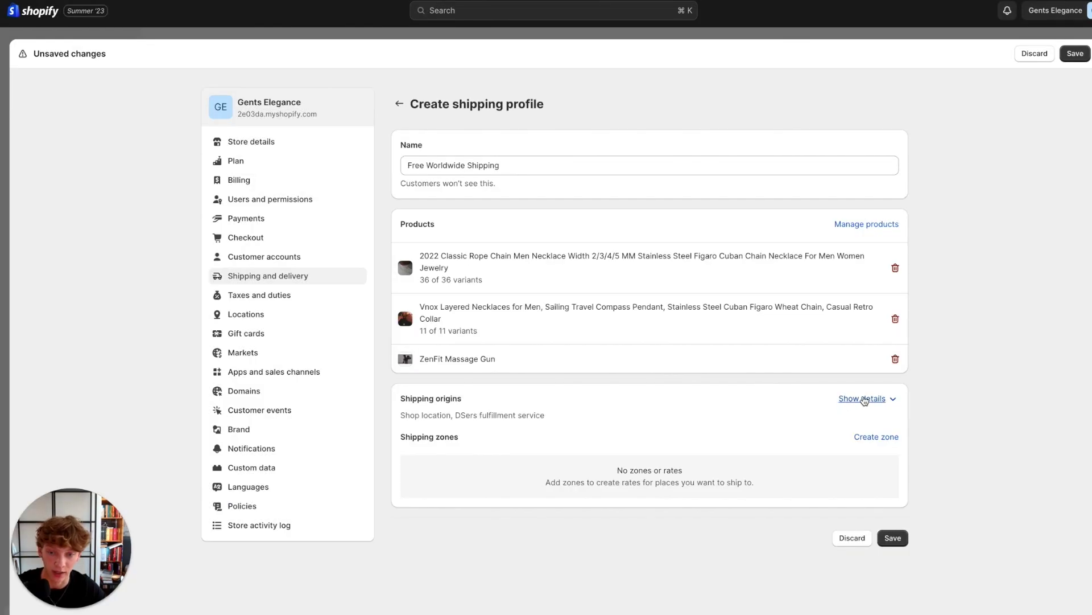
# Step: Show shipping origin details, confirming DSers fulfillment service as the only origin
pyautogui.click(865, 326)
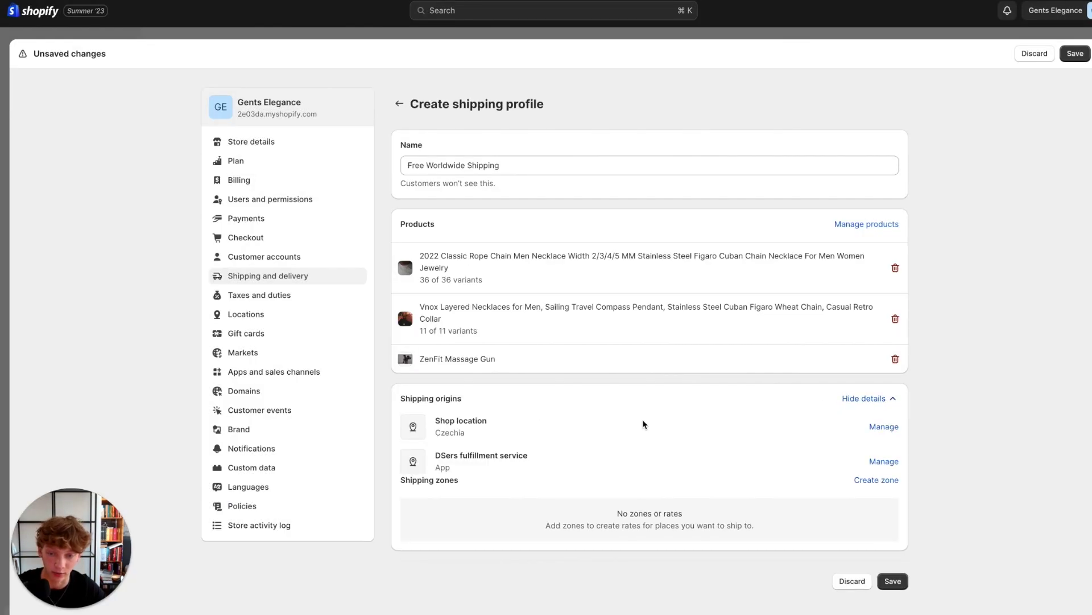
pyautogui.scroll(-1, 637, 424)
pyautogui.moveTo(398, 369); pyautogui.dragTo(490, 377)
pyautogui.click(489, 376)
pyautogui.moveTo(434, 426); pyautogui.dragTo(532, 429)
pyautogui.scroll(-1, 759, 422)
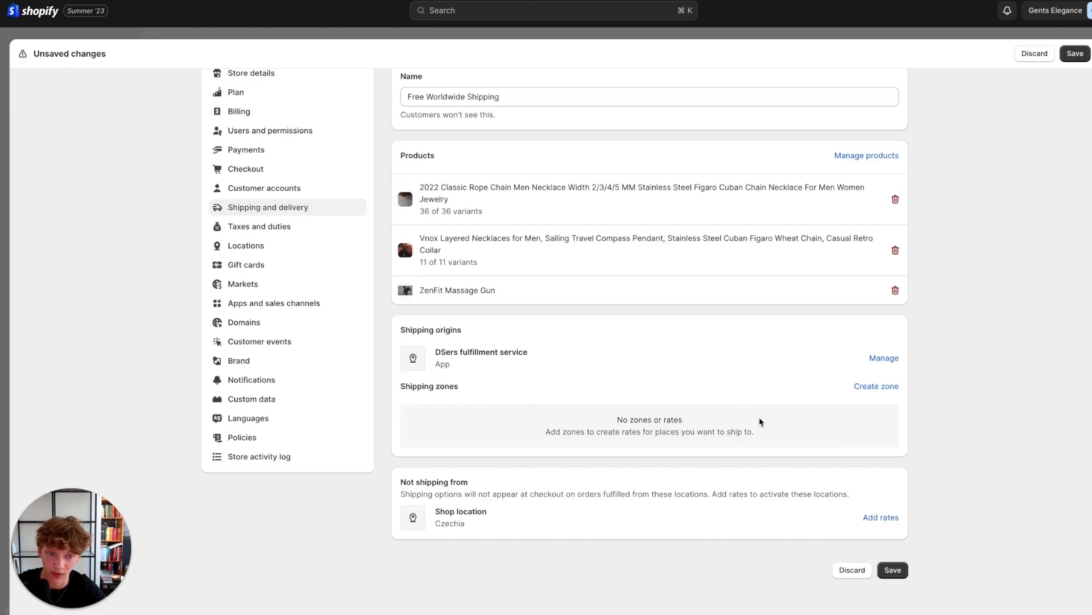
# Step: Create a shipping zone containing every International country, naming it International
pyautogui.click(861, 388)
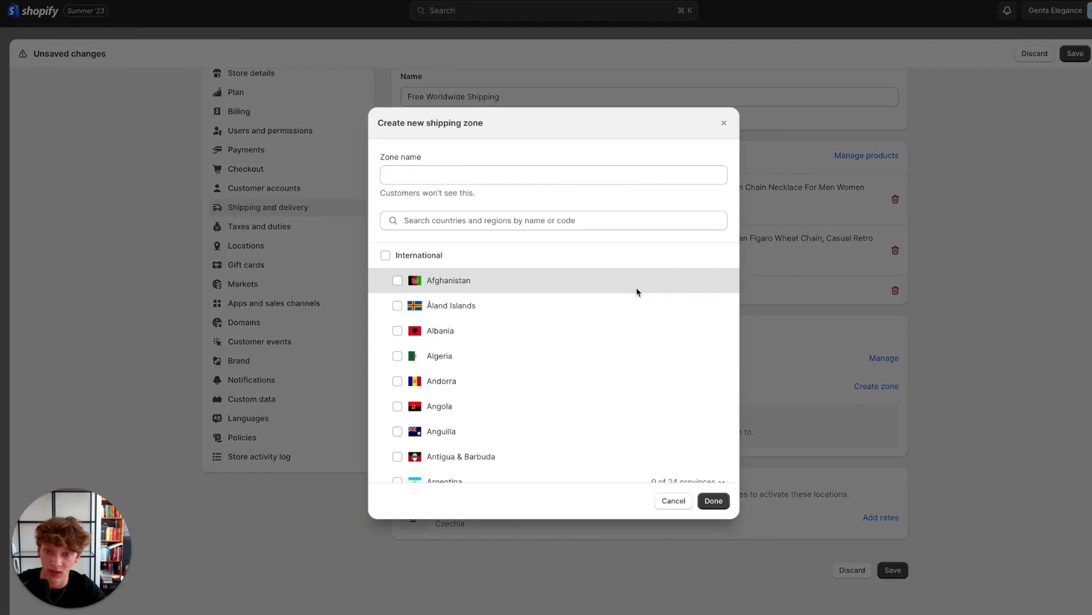
pyautogui.click(385, 255)
pyautogui.scroll(-10, 474, 320)
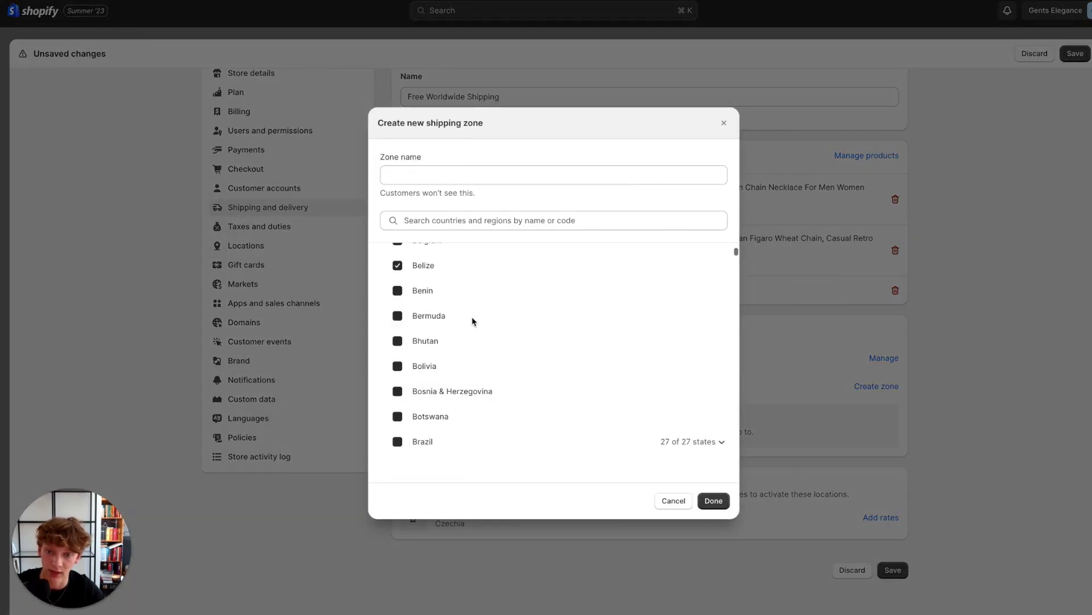
pyautogui.click(461, 175)
pyautogui.write('Internationa')
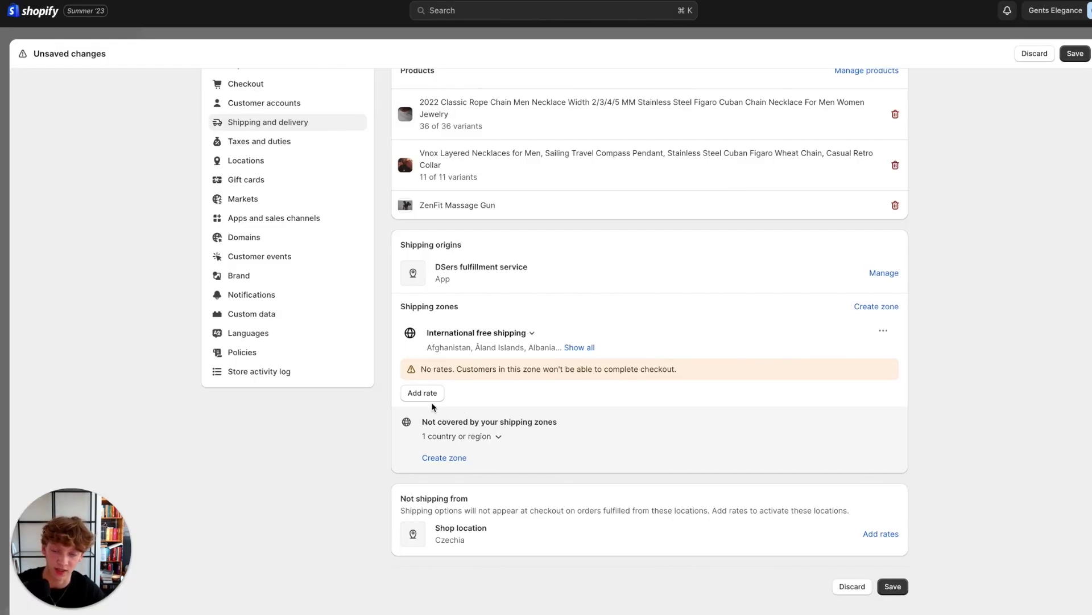
# Step: Add a free rate 'Free Worldwide Shipping (10-13 Days)' to the International zone
pyautogui.click(427, 396)
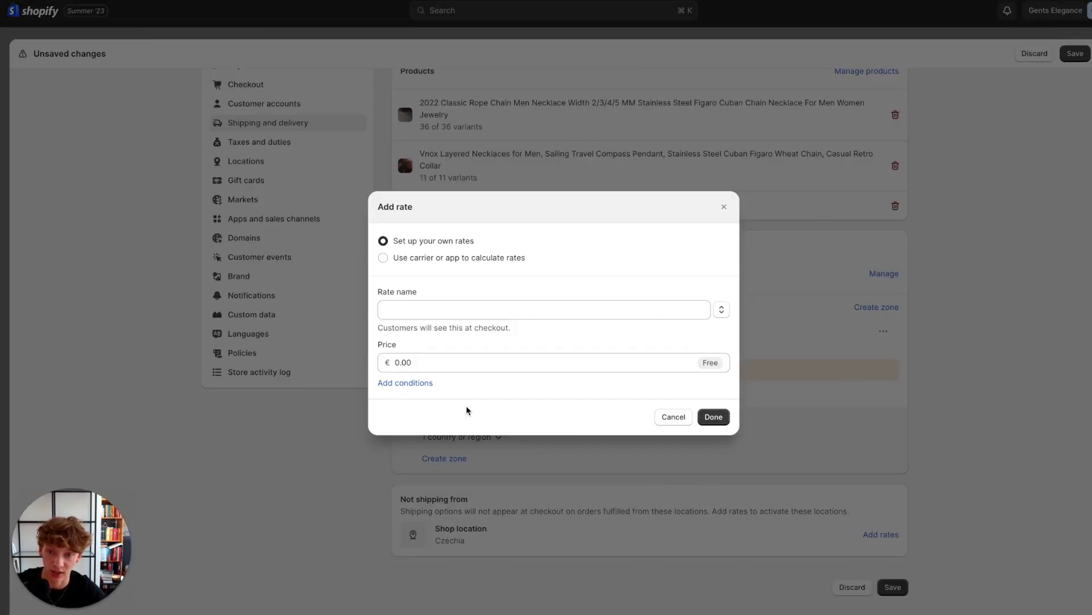
pyautogui.moveTo(398, 243); pyautogui.dragTo(418, 243)
pyautogui.click(414, 308)
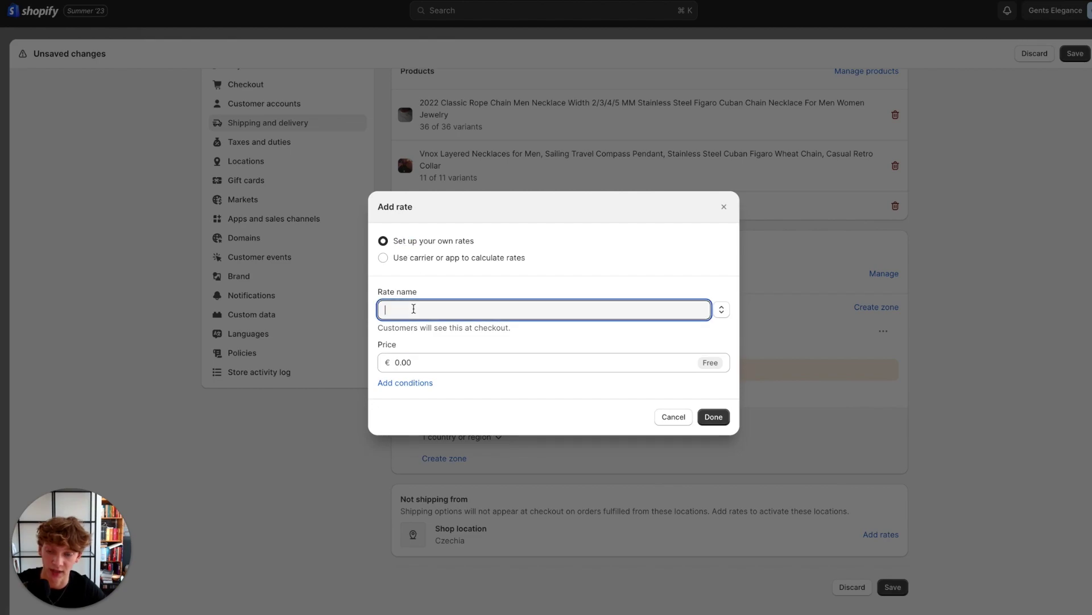
pyautogui.write('Free Worldwide Shipping (10-13 Days)')
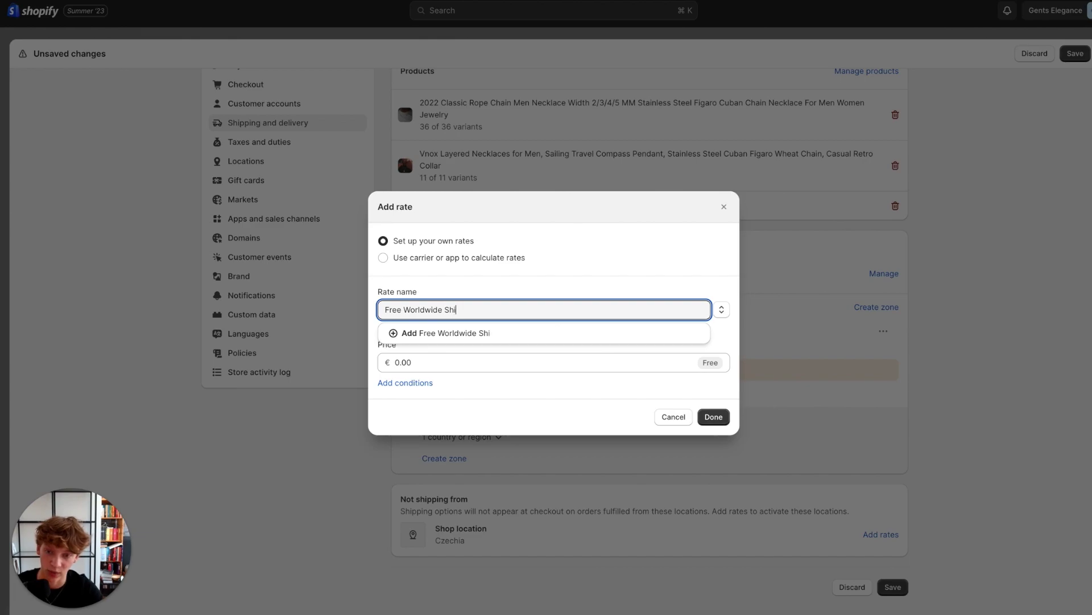
pyautogui.press('Tab')
pyautogui.click(711, 443)
pyautogui.scroll(-1, 427, 364)
# Step: Add a €9.00 rate 'VIP Worldwide Shippinng (4-7 Days)' to the International zone
pyautogui.click(424, 358)
pyautogui.click(433, 315)
pyautogui.write('VIP Worl')
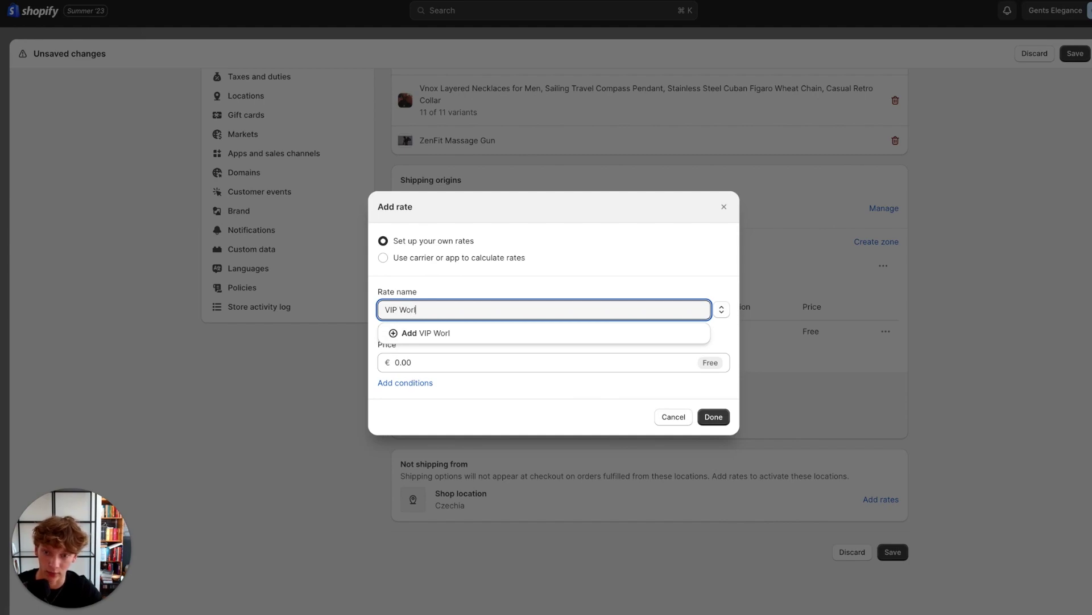
pyautogui.write('dwide Shippinng (4-7 Days)')
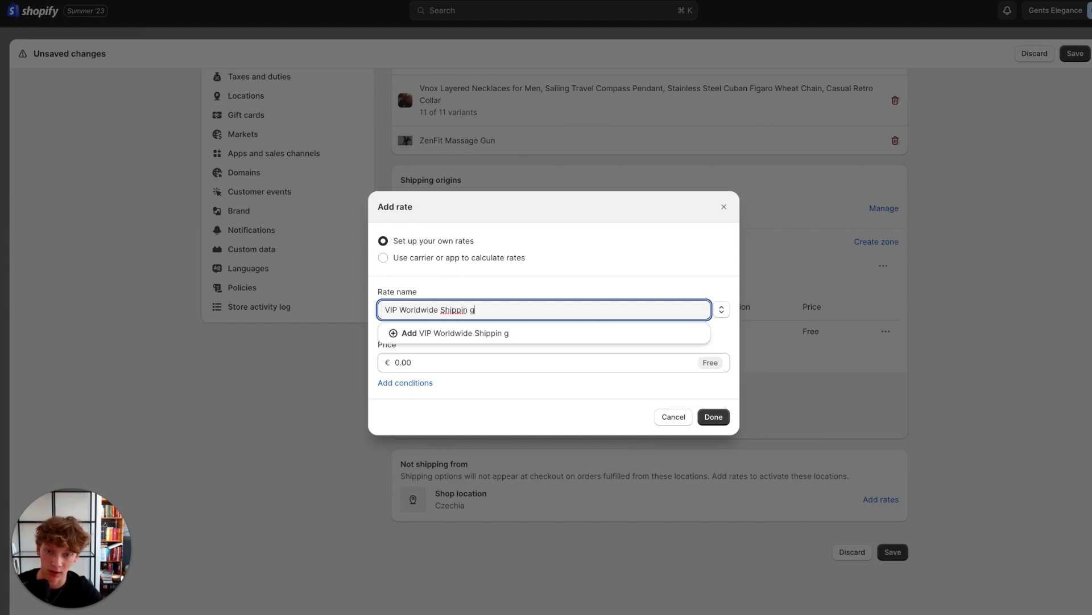
pyautogui.press('Tab')
pyautogui.write('9')
pyautogui.press('BackSpace')
pyautogui.write('9')
pyautogui.click(702, 448)
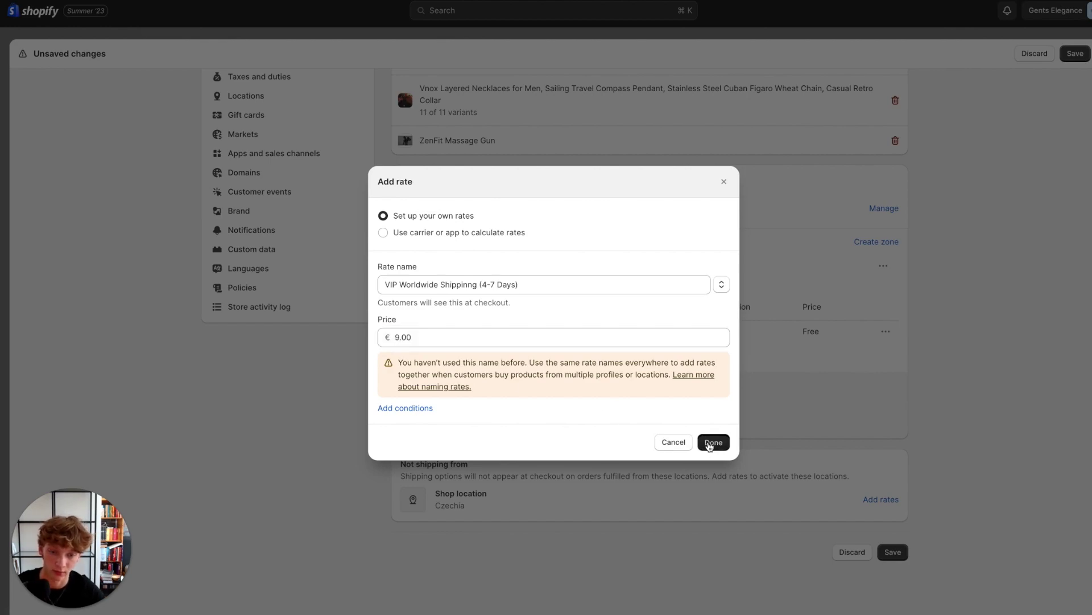
# Step: Review the shipping zones section and the countries not yet covered by zones
pyautogui.moveTo(391, 391); pyautogui.dragTo(499, 403)
pyautogui.click(419, 410)
pyautogui.moveTo(391, 404); pyautogui.dragTo(527, 407)
pyautogui.click(292, 432)
# Step: Create a Germany shipping zone named 'Domestic'
pyautogui.click(450, 436)
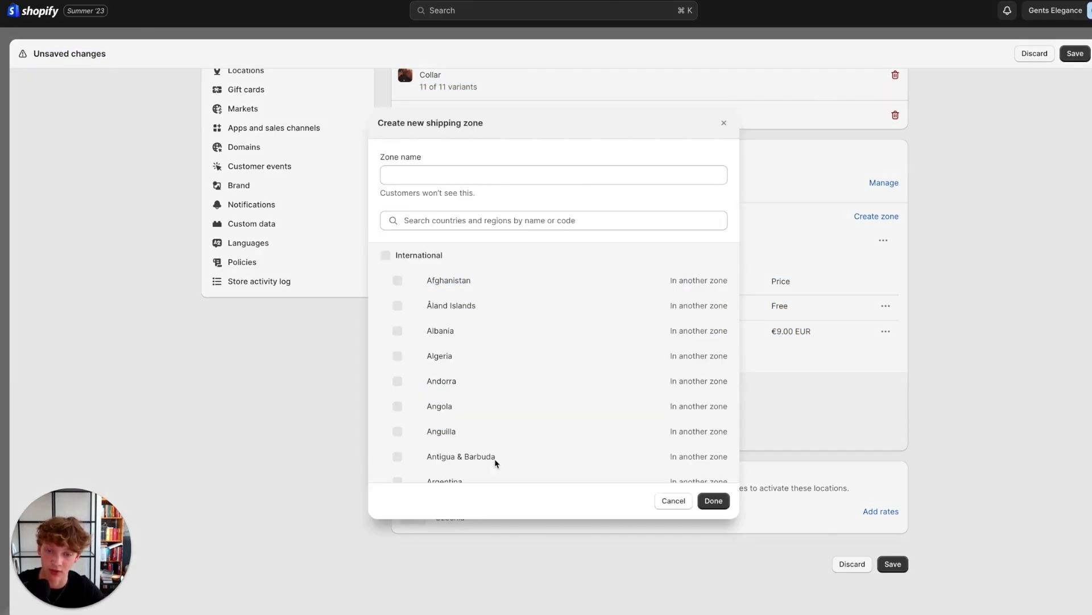
pyautogui.click(483, 215)
pyautogui.write('germany')
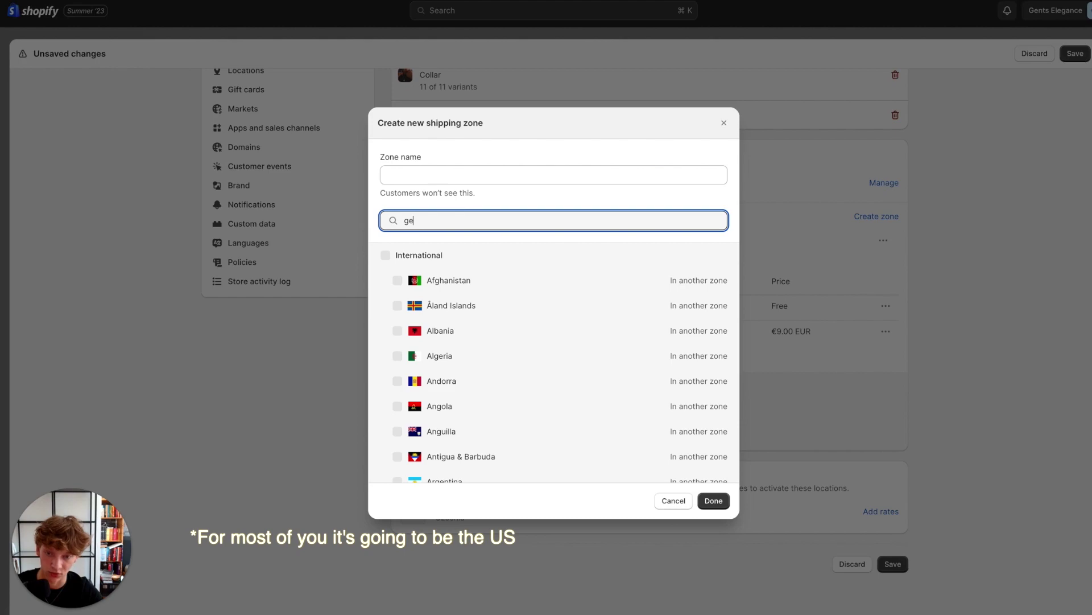
pyautogui.click(386, 255)
pyautogui.click(446, 177)
pyautogui.write('Dem')
pyautogui.hotkey('ctrl', 'a')
pyautogui.write('Domestic')
pyautogui.press('Return')
# Step: Review the Domestic zone's no-rates warning and the profile's zones
pyautogui.moveTo(421, 427); pyautogui.dragTo(687, 431)
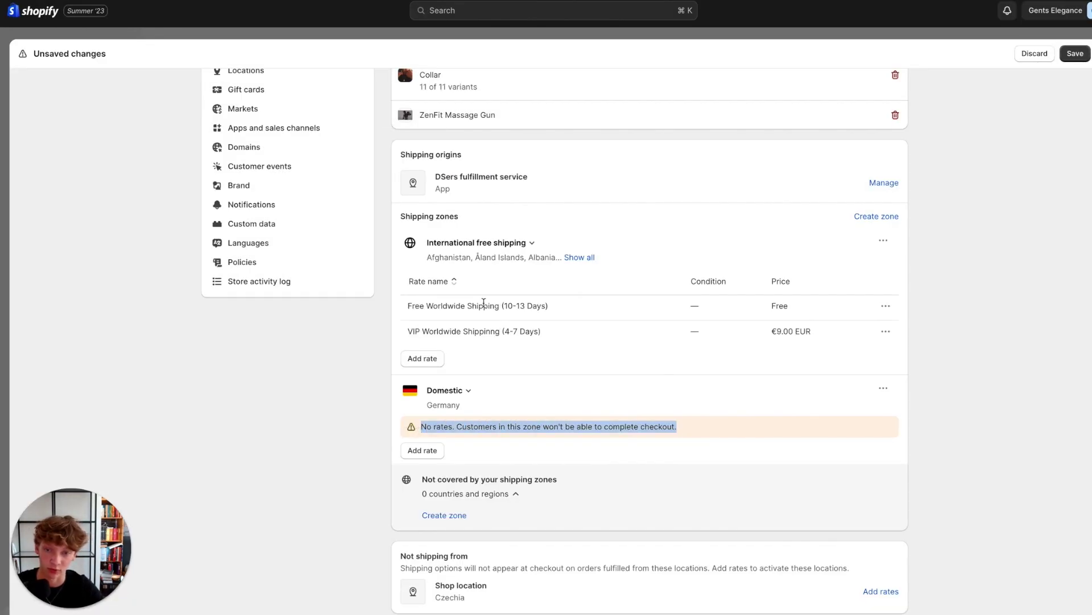
pyautogui.click(507, 425)
pyautogui.scroll(-1, 507, 426)
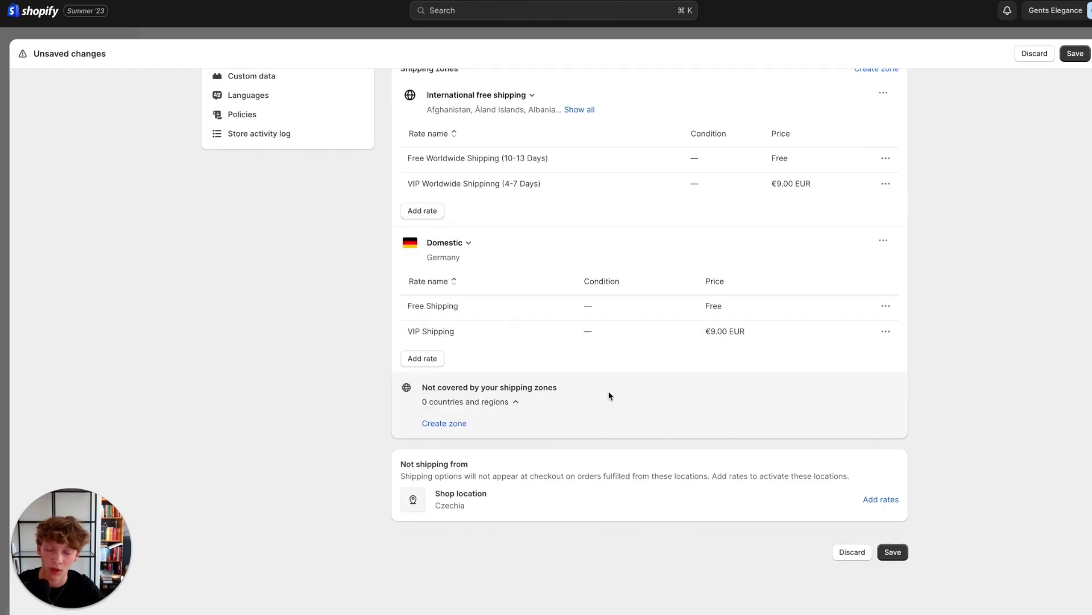
pyautogui.scroll(5, 607, 393)
pyautogui.scroll(2, 581, 313)
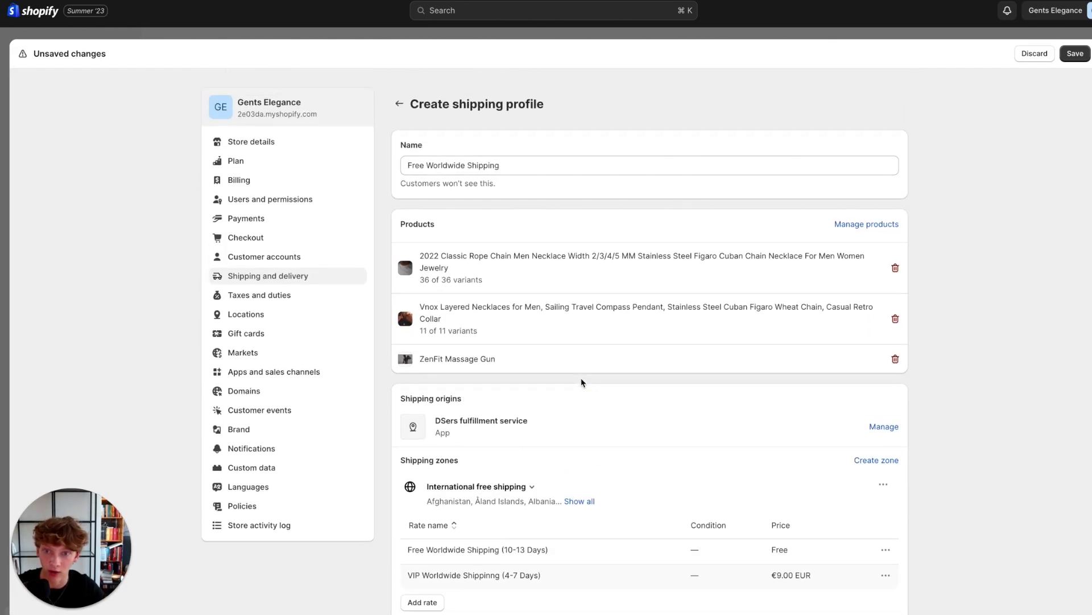
pyautogui.scroll(-7, 524, 290)
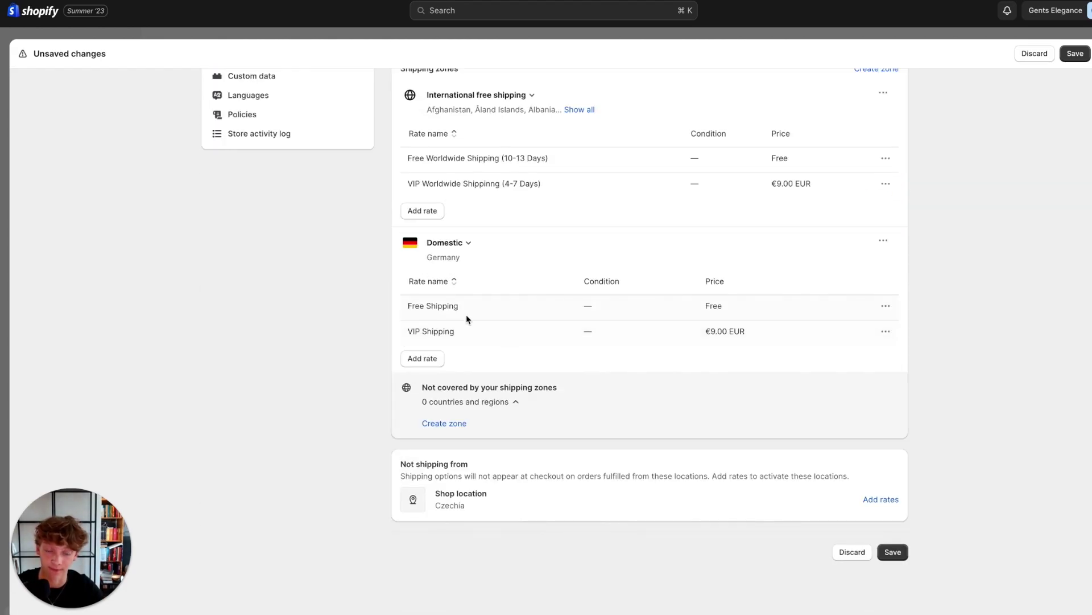
# Step: Save the profile and confirm it's listed with 48 products across 2 zones
pyautogui.click(892, 552)
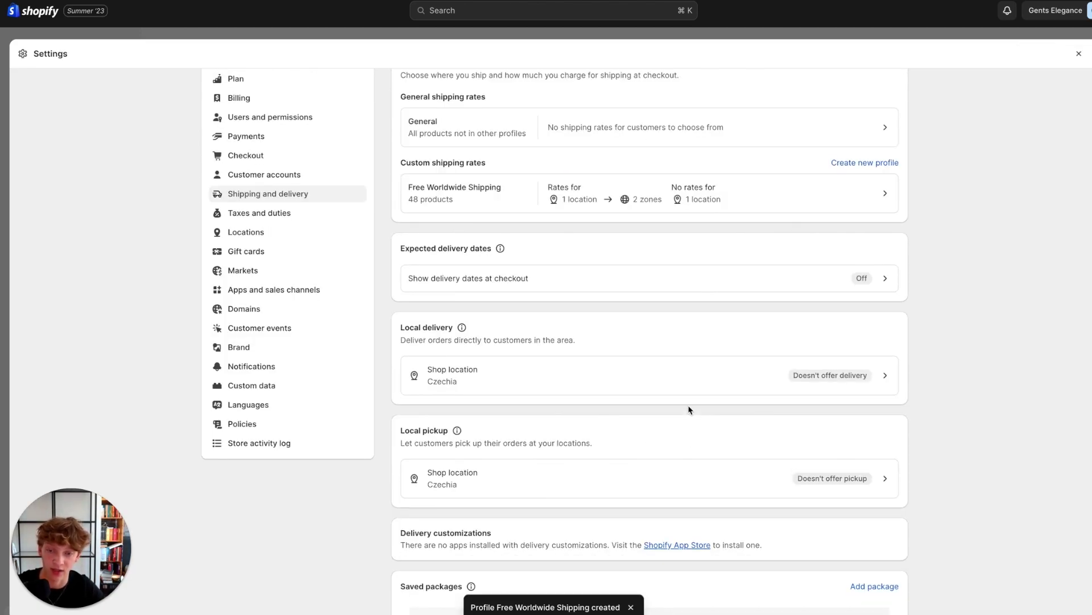
pyautogui.scroll(2, 689, 410)
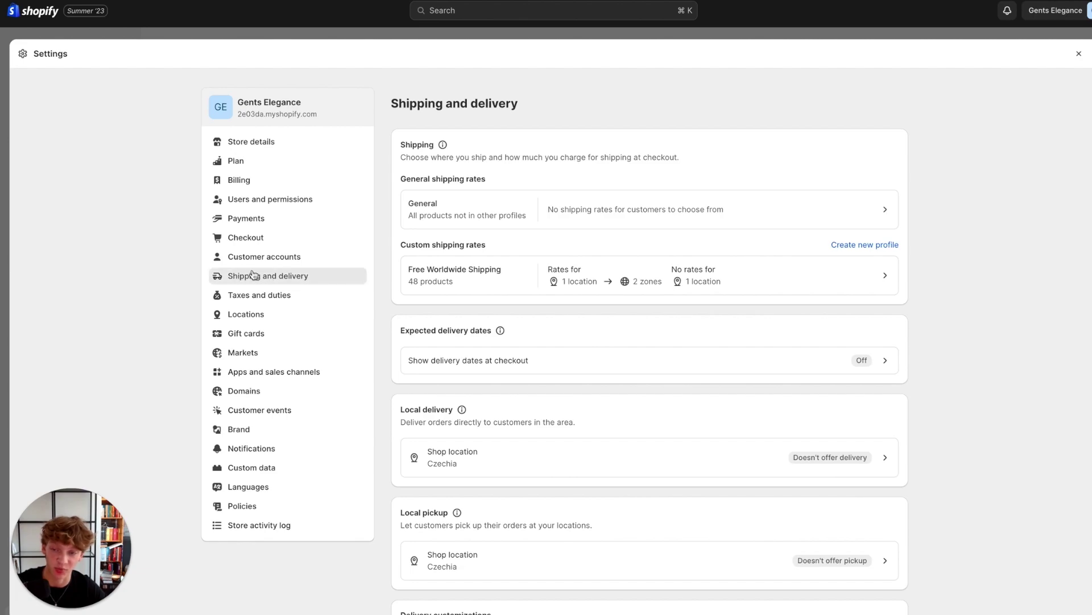
pyautogui.scroll(-3, 617, 371)
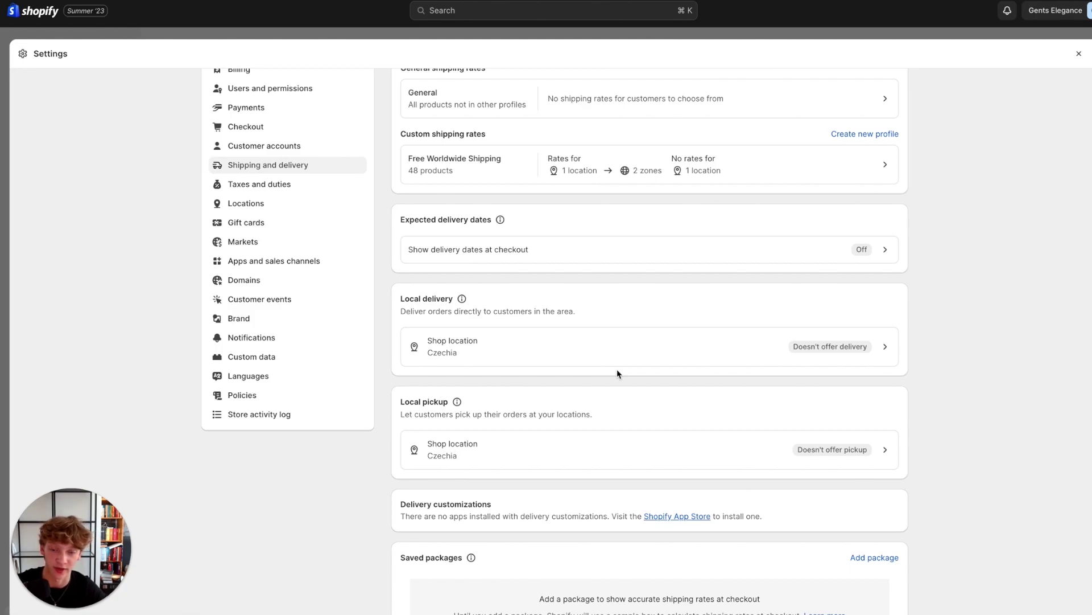
pyautogui.scroll(3, 617, 373)
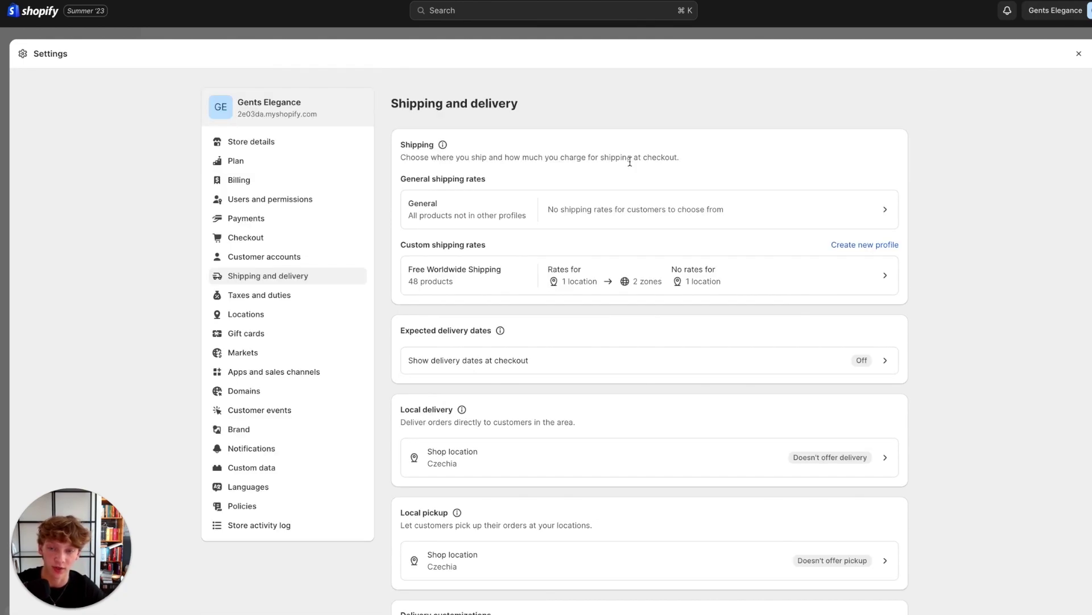